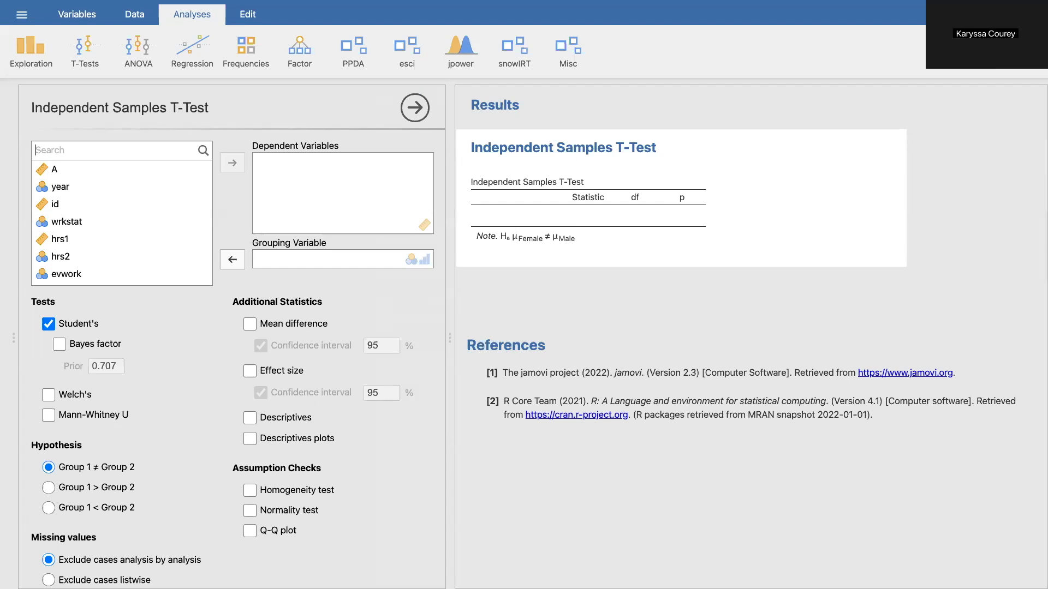
- Assign sex (label) as the grouping variable and wwwhr as the dependent variable of the independent samples t-test
{"action": "type", "text": "sex"}
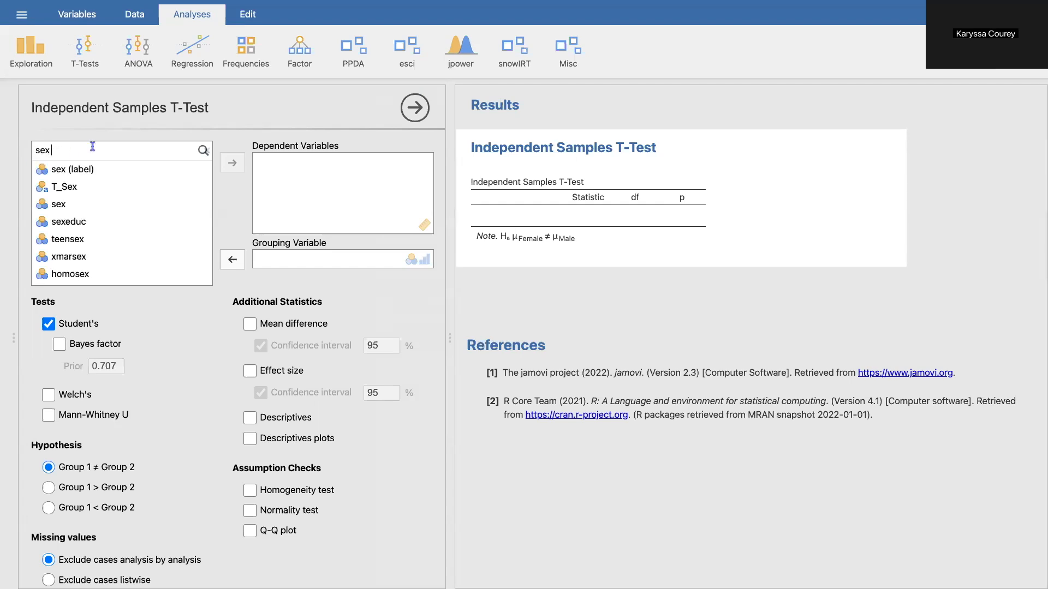
{"action": "left_click_drag", "start_coordinate": [90, 172], "coordinate": [292, 264]}
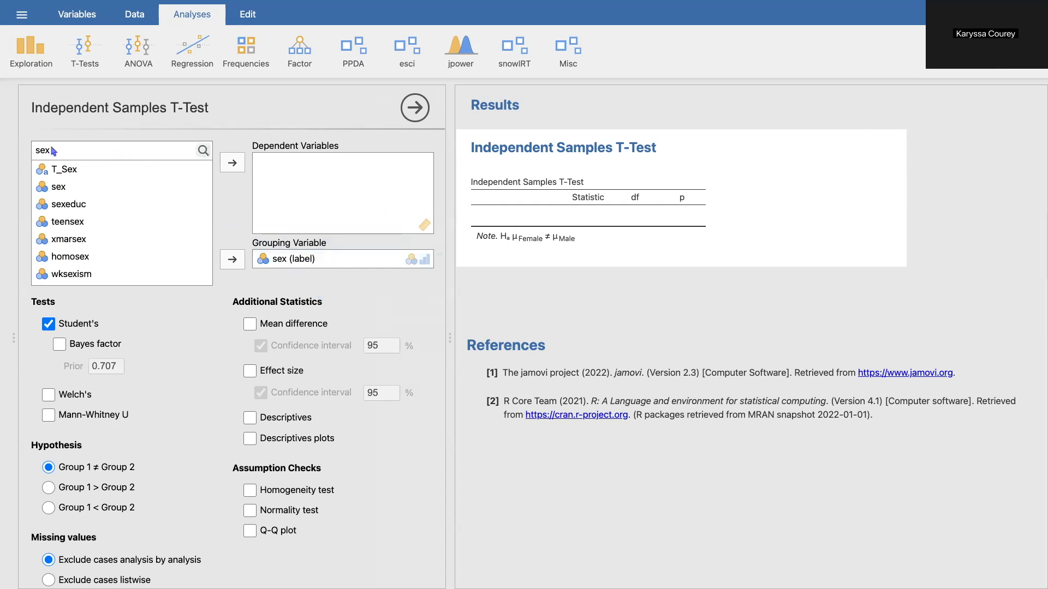
{"action": "left_click", "coordinate": [203, 150]}
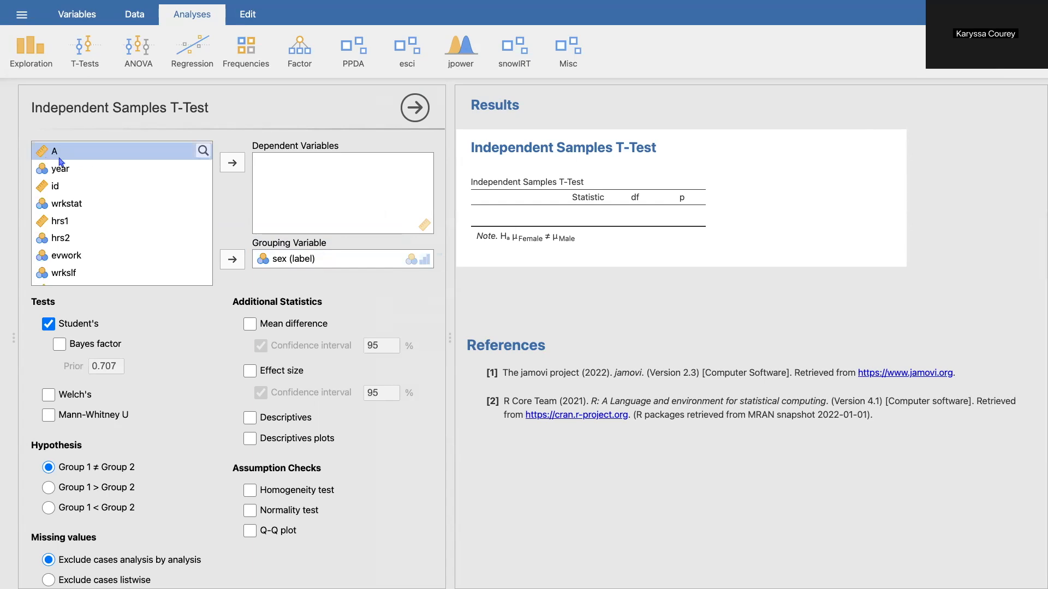
{"action": "left_click", "coordinate": [203, 151]}
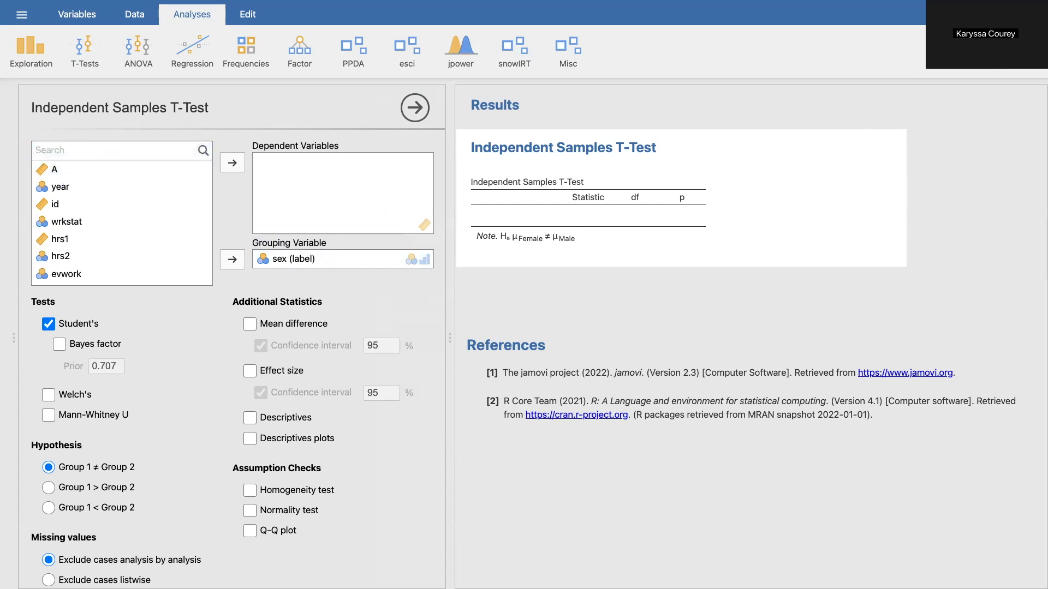
{"action": "type", "text": "www"}
{"action": "left_click_drag", "start_coordinate": [73, 183], "coordinate": [335, 181]}
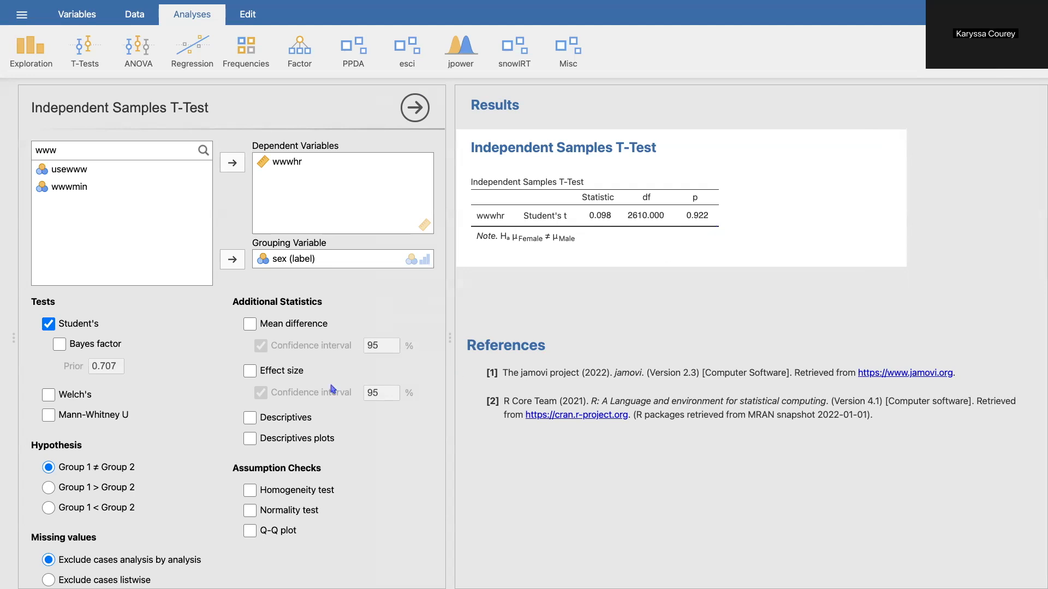
- Add the mean difference and effect size with their 95% confidence intervals to the independent samples t-test
{"action": "left_click", "coordinate": [252, 325]}
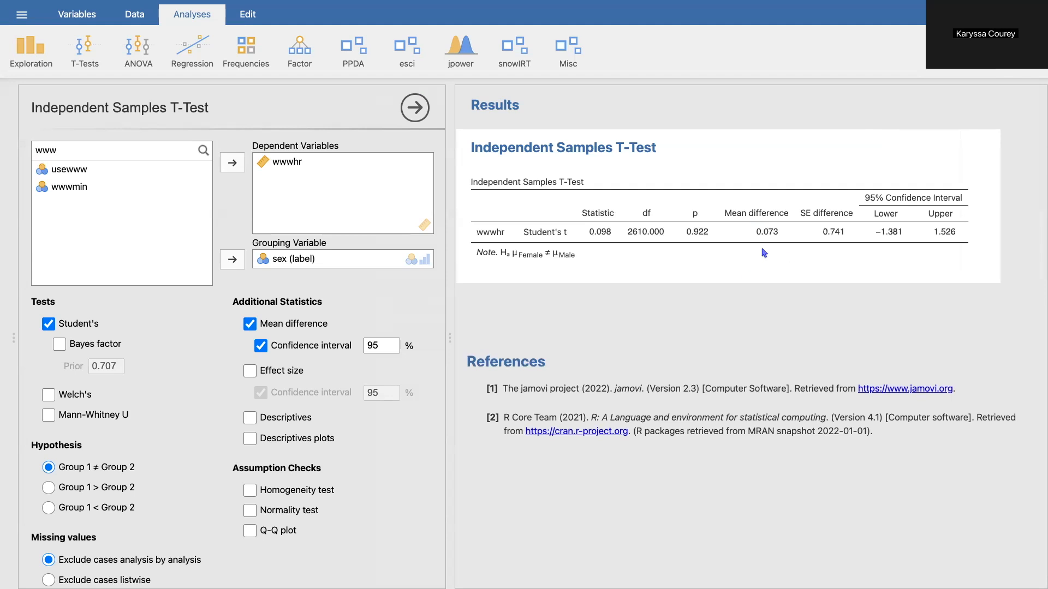
{"action": "left_click_drag", "start_coordinate": [14, 337], "coordinate": [454, 338]}
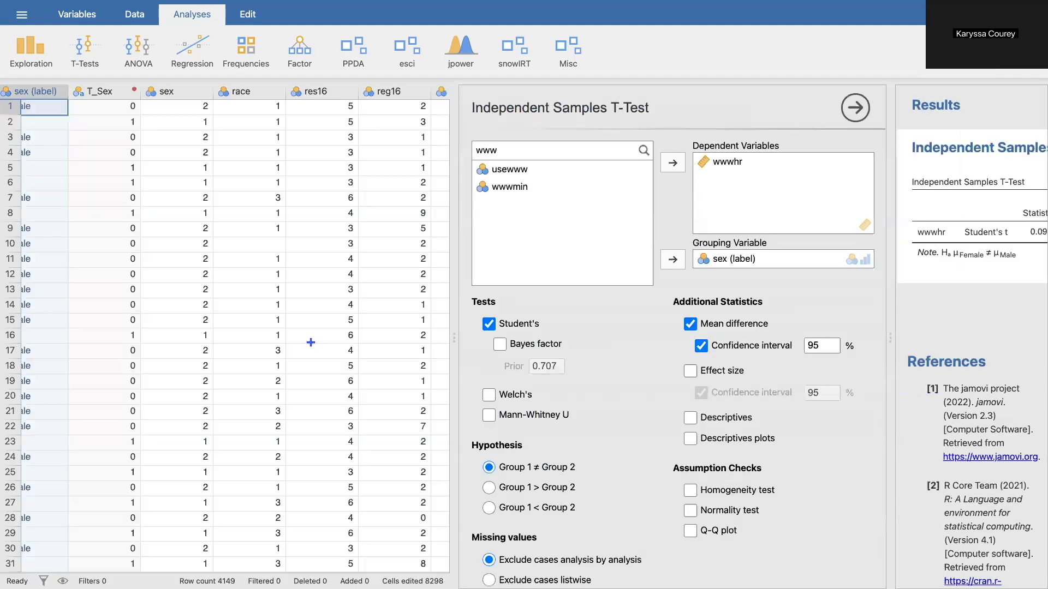
{"action": "left_click", "coordinate": [692, 373]}
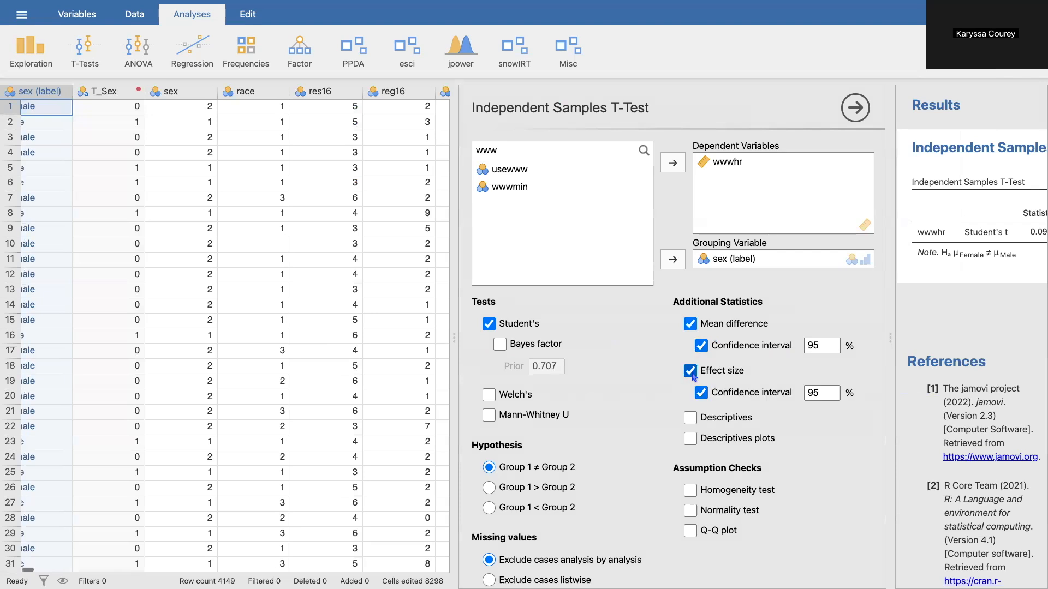
{"action": "left_click_drag", "start_coordinate": [454, 305], "coordinate": [5, 306]}
- Examine the t-test results table, including the mean difference, Cohen's d and both confidence intervals
{"action": "scroll", "coordinate": [897, 261], "scroll_direction": "right", "scroll_amount": 3}
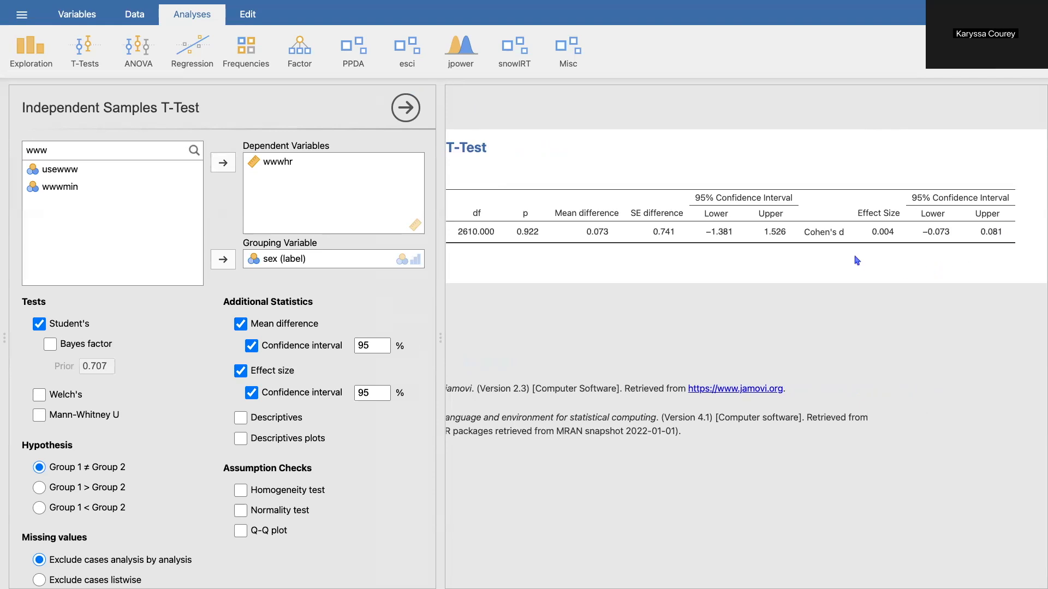
{"action": "scroll", "coordinate": [857, 261], "scroll_direction": "left", "scroll_amount": 5}
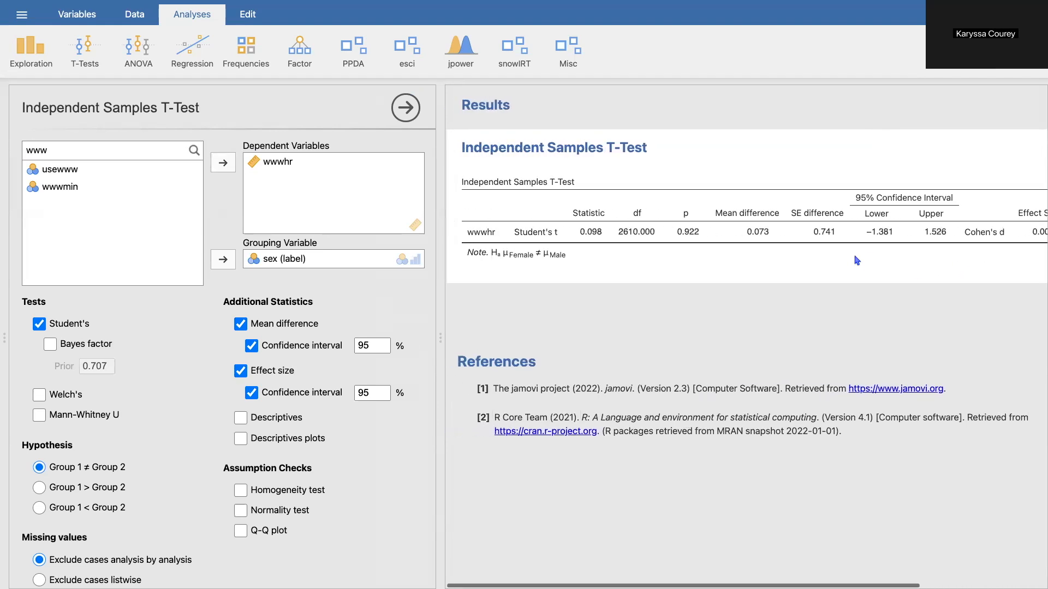
{"action": "scroll", "coordinate": [856, 261], "scroll_direction": "right", "scroll_amount": 5}
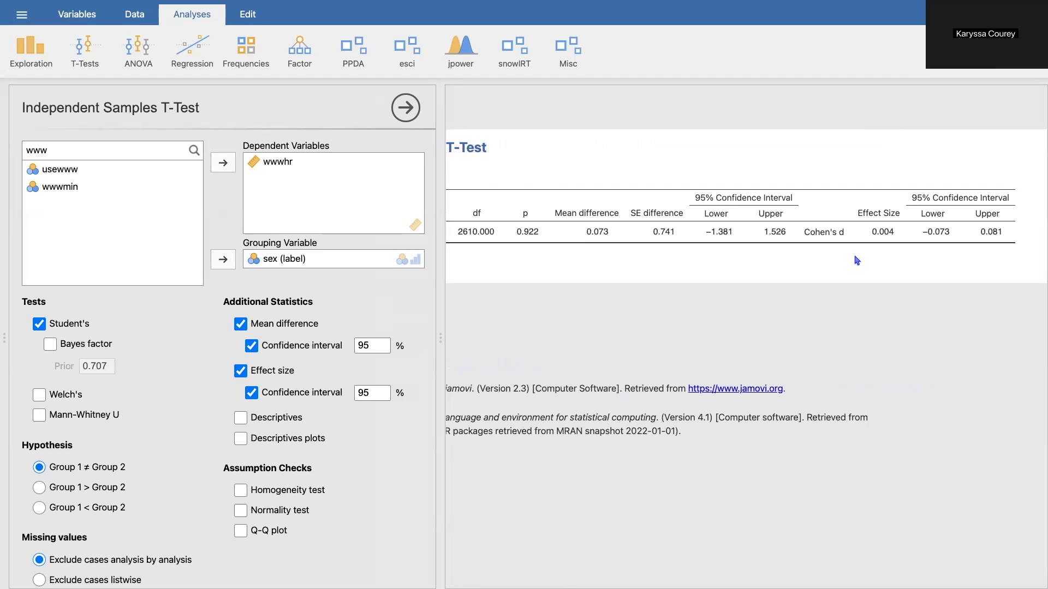
{"action": "scroll", "coordinate": [857, 261], "scroll_direction": "left", "scroll_amount": 3}
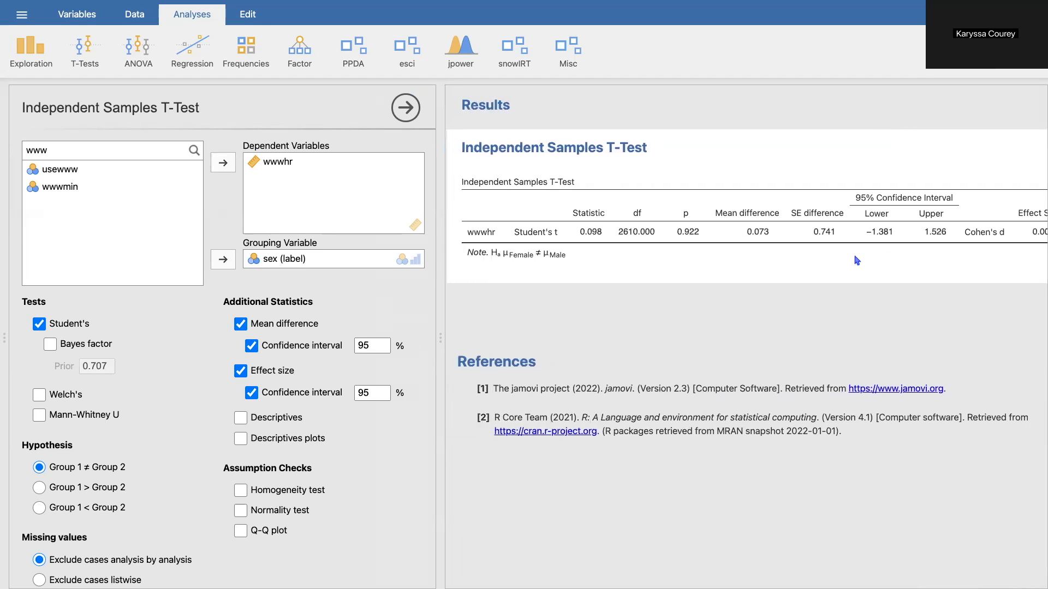
{"action": "scroll", "coordinate": [857, 261], "scroll_direction": "right", "scroll_amount": 2}
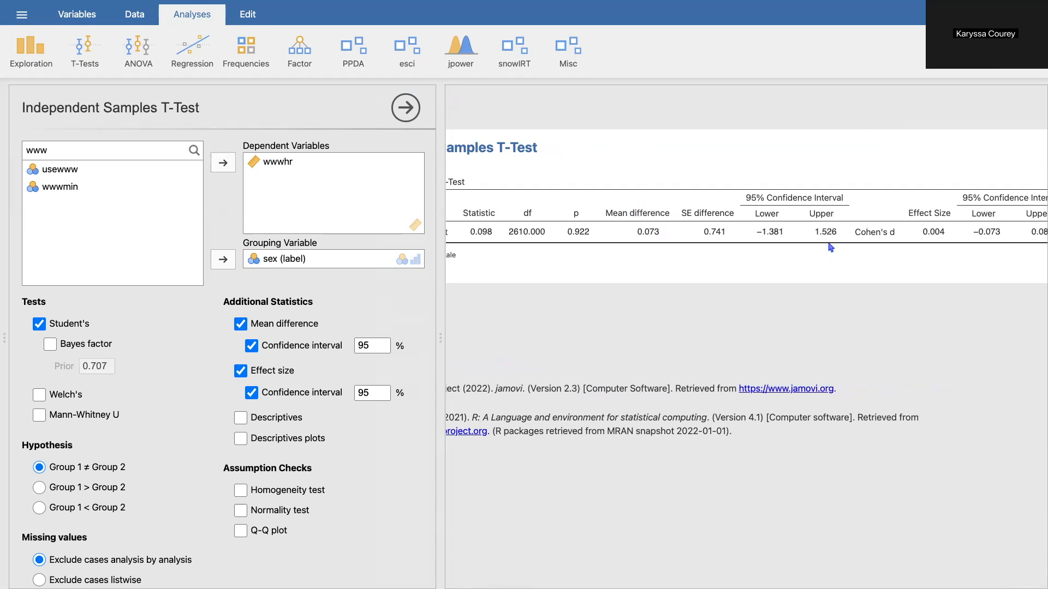
{"action": "scroll", "coordinate": [830, 247], "scroll_direction": "right", "scroll_amount": 2}
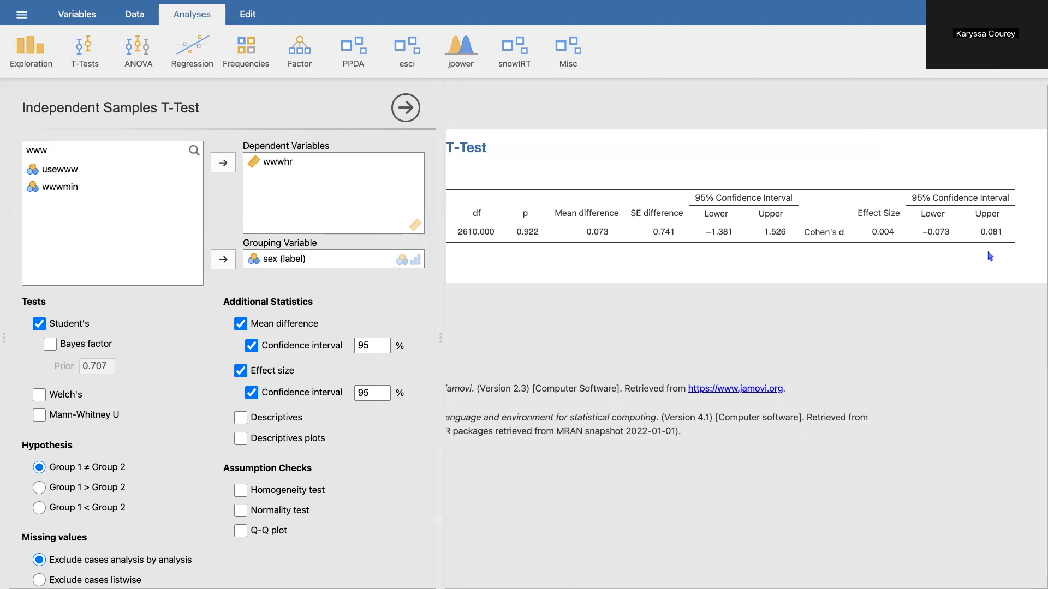
{"action": "scroll", "coordinate": [932, 256], "scroll_direction": "left", "scroll_amount": 6}
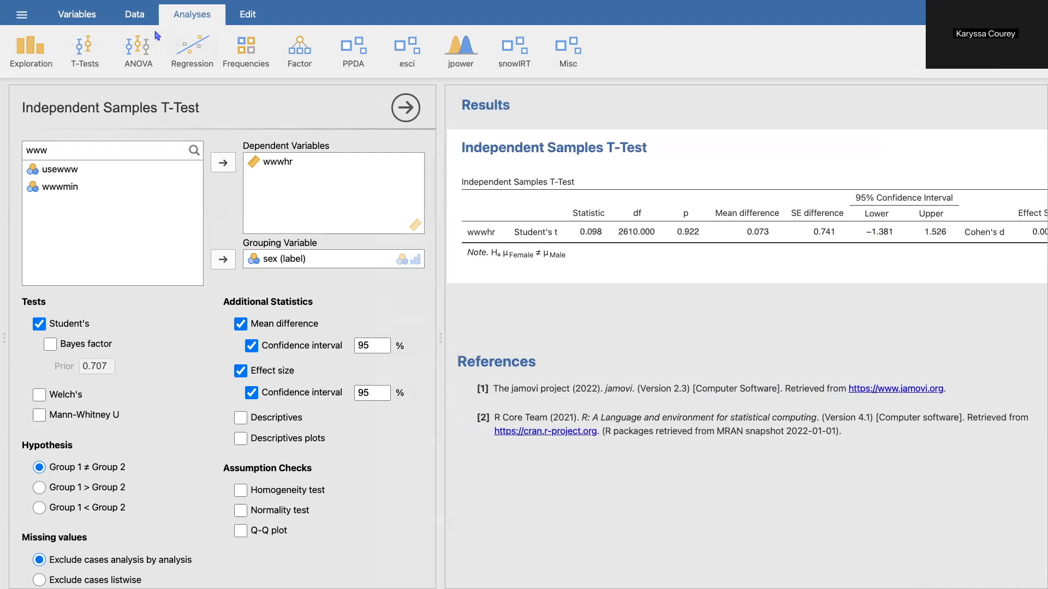
- Create a Bayesian independent samples t-test with sex (label) as the grouping variable
{"action": "left_click", "coordinate": [85, 55]}
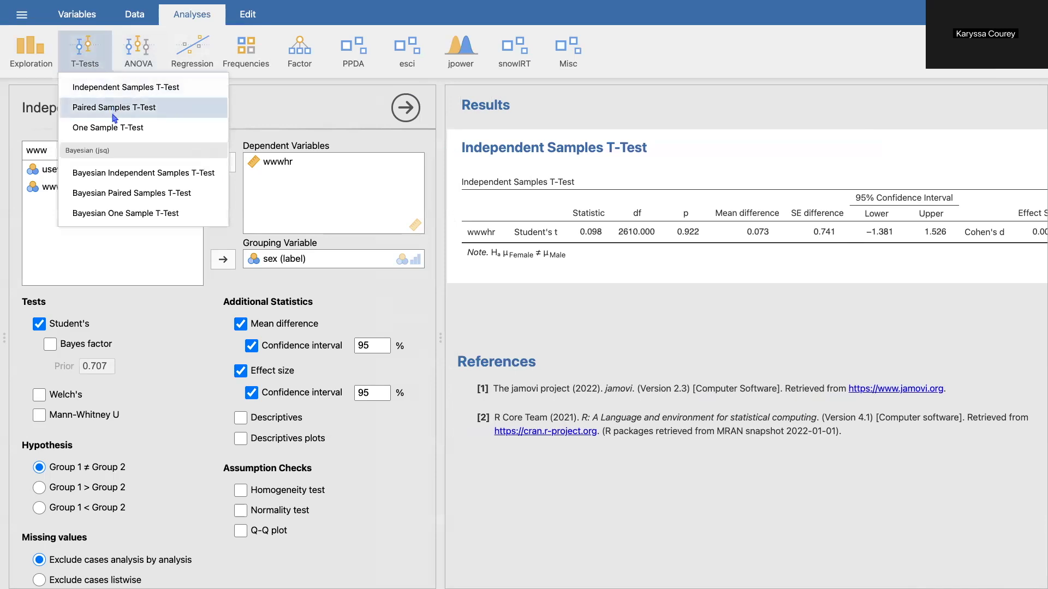
{"action": "left_click", "coordinate": [110, 173]}
{"action": "left_click_drag", "start_coordinate": [122, 151], "coordinate": [38, 152]}
{"action": "left_click", "coordinate": [196, 150]}
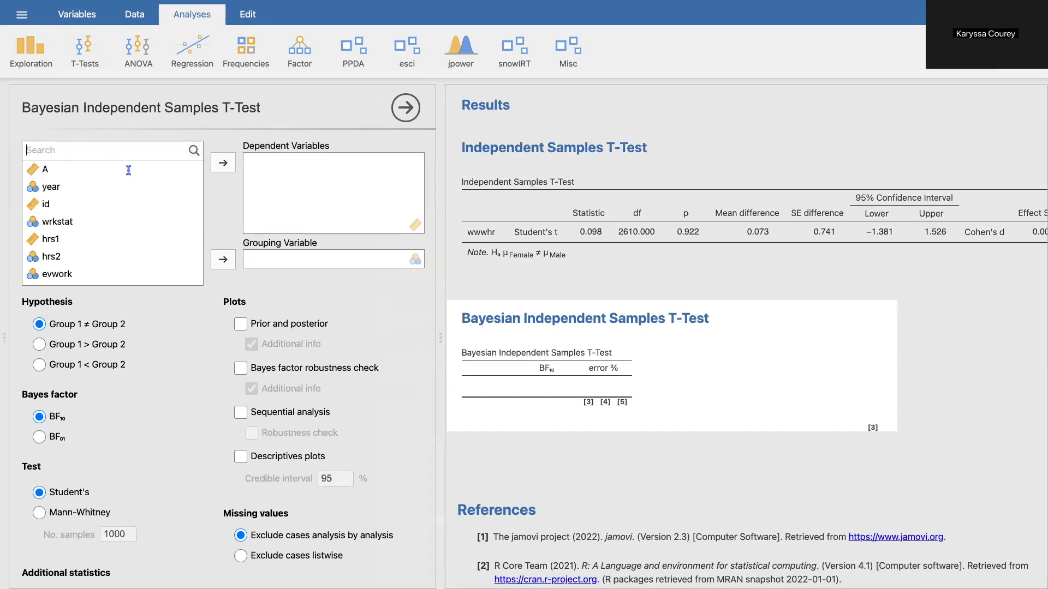
{"action": "type", "text": "sex"}
{"action": "left_click_drag", "start_coordinate": [73, 174], "coordinate": [297, 261]}
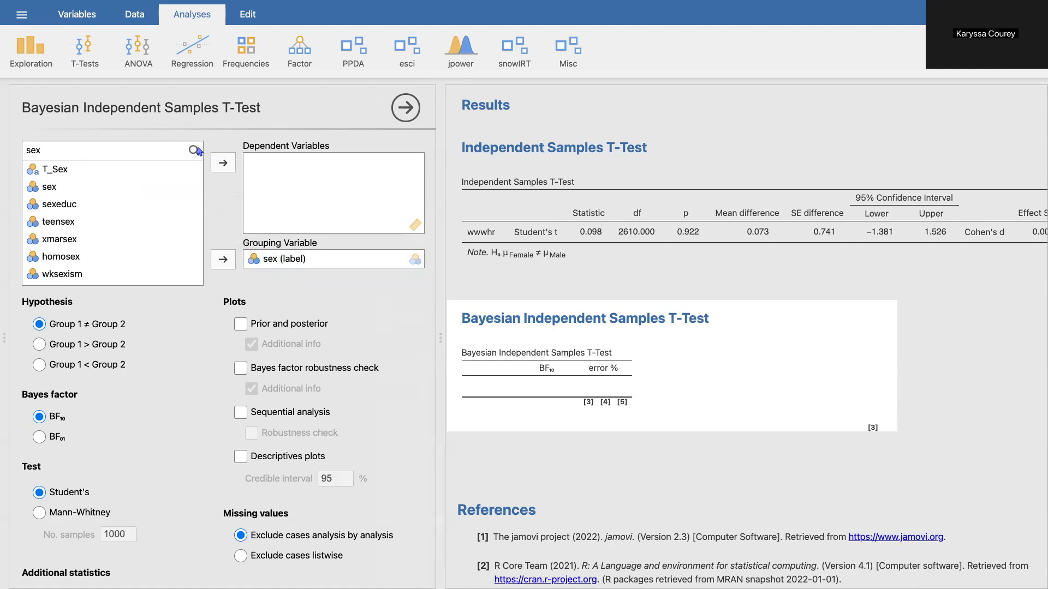
- Find the wwwhr variable and assign it as the dependent variable of the Bayesian t-test
{"action": "left_click", "coordinate": [35, 149]}
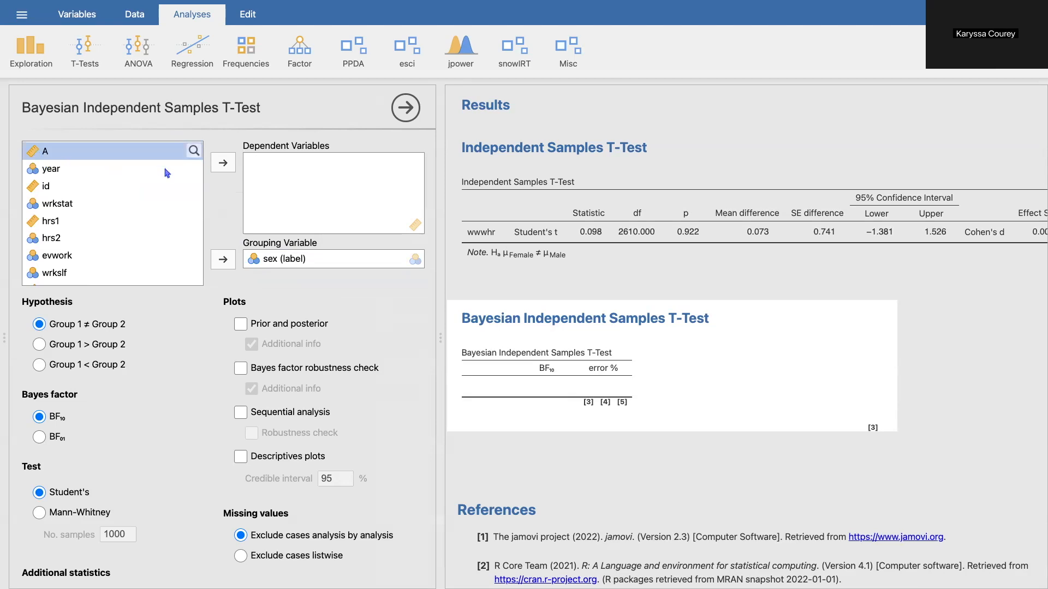
{"action": "left_click", "coordinate": [193, 152]}
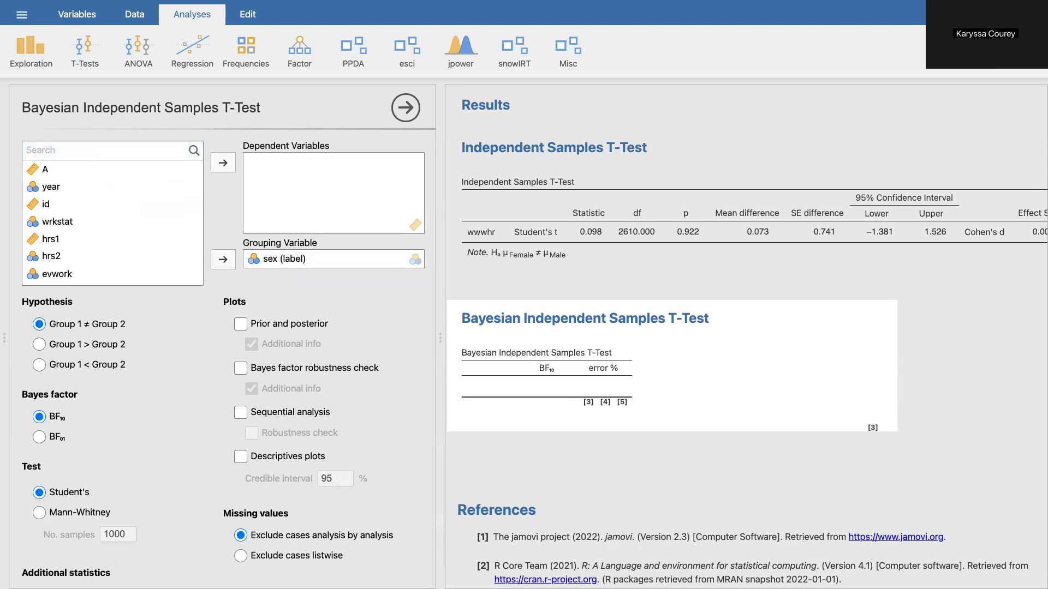
{"action": "type", "text": "www"}
{"action": "left_click_drag", "start_coordinate": [48, 188], "coordinate": [290, 186]}
- Report the Bayes factor as BF01 and add the prior and posterior plot with additional info
{"action": "scroll", "coordinate": [603, 456], "scroll_direction": "down", "scroll_amount": 3}
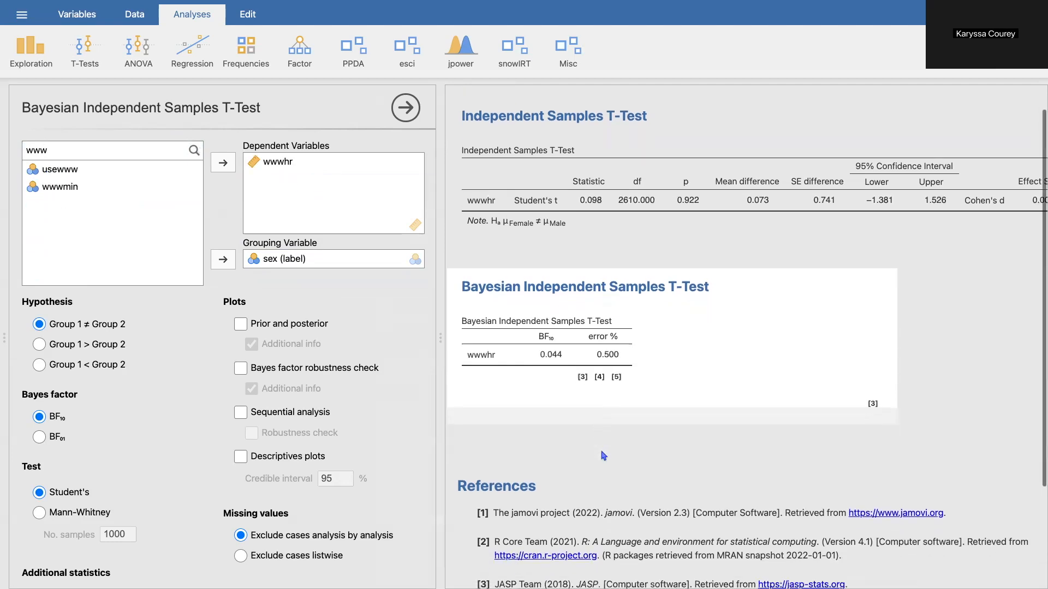
{"action": "scroll", "coordinate": [604, 455], "scroll_direction": "down", "scroll_amount": 2}
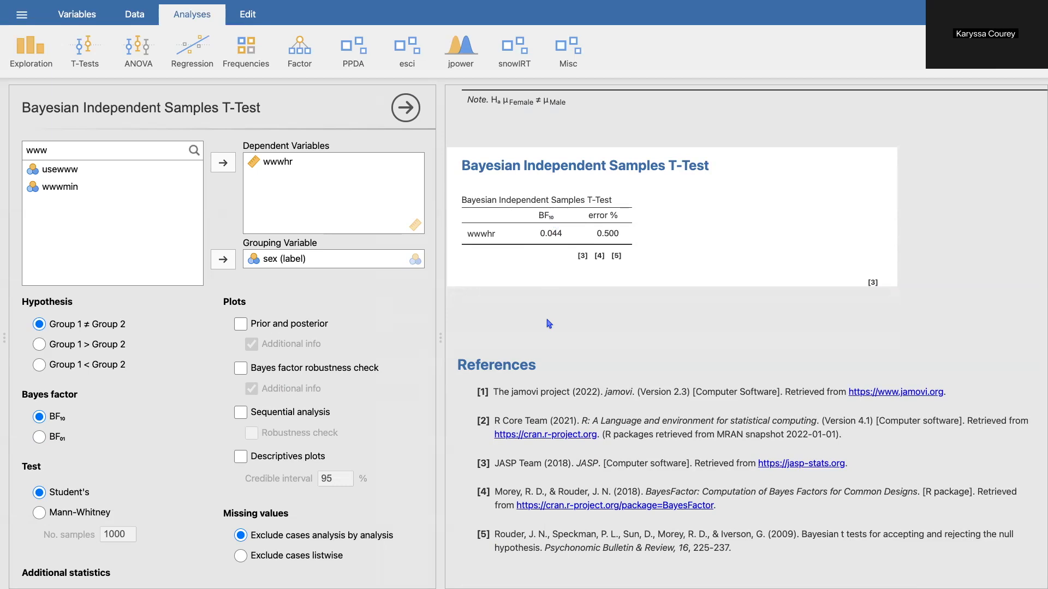
{"action": "left_click", "coordinate": [41, 439]}
{"action": "left_click", "coordinate": [240, 323]}
{"action": "scroll", "coordinate": [546, 382], "scroll_direction": "down", "scroll_amount": 3}
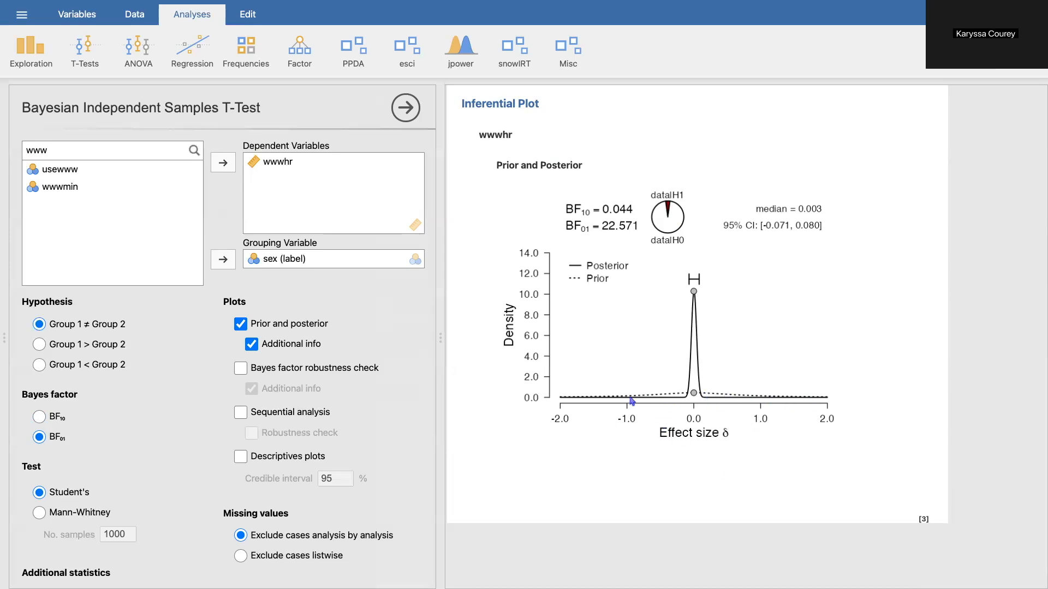
- Expand the prior settings of the Bayesian t-test and review the default Cauchy prior's scale
{"action": "scroll", "coordinate": [205, 448], "scroll_direction": "down", "scroll_amount": 3}
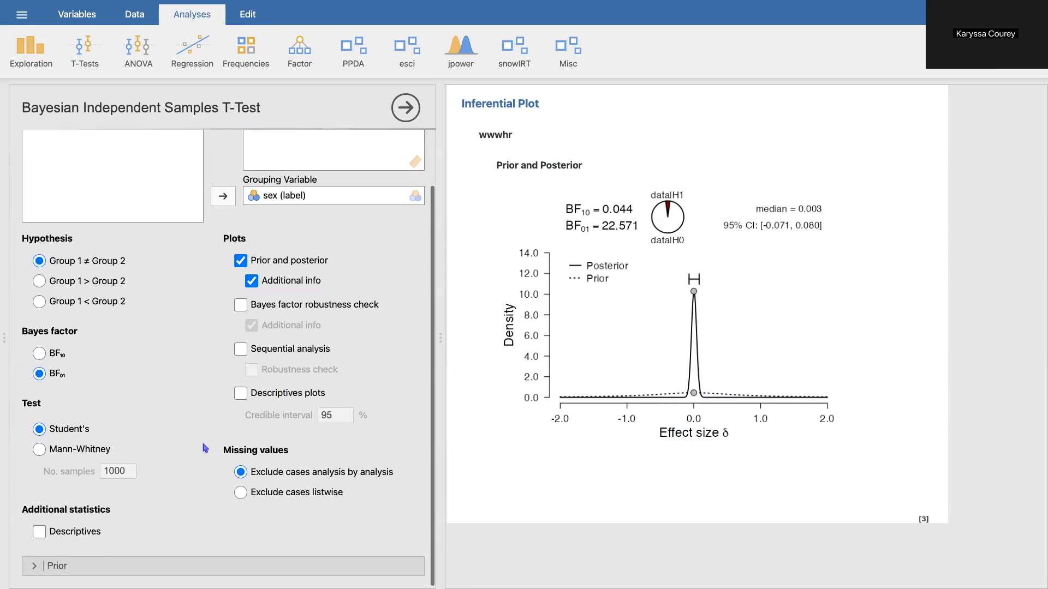
{"action": "scroll", "coordinate": [166, 569], "scroll_direction": "down", "scroll_amount": 10}
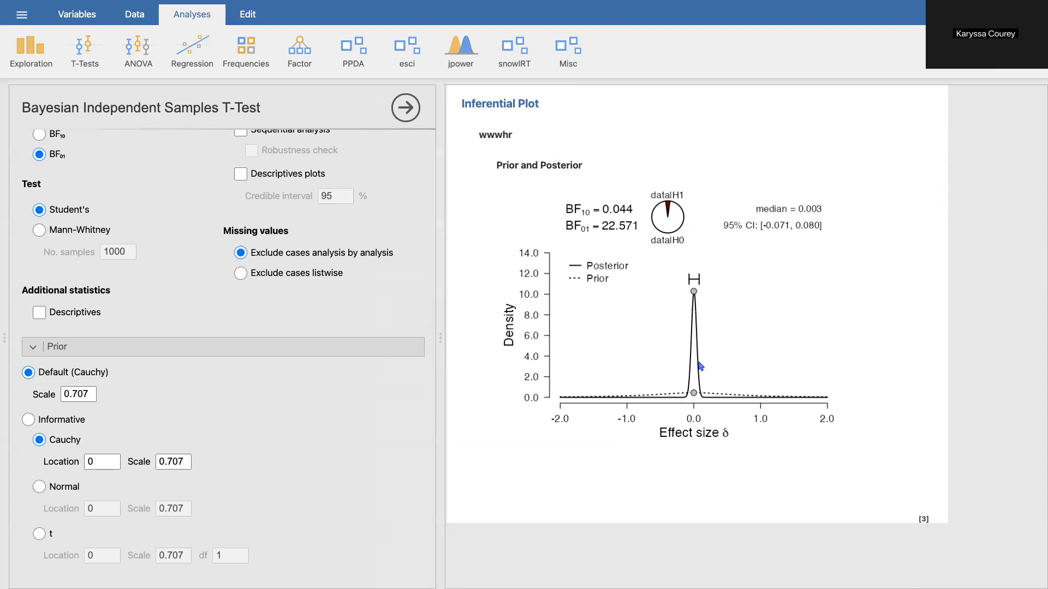
- Add the Bayes factor robustness check plot with additional info and view it in the results
{"action": "scroll", "coordinate": [330, 524], "scroll_direction": "up", "scroll_amount": 5}
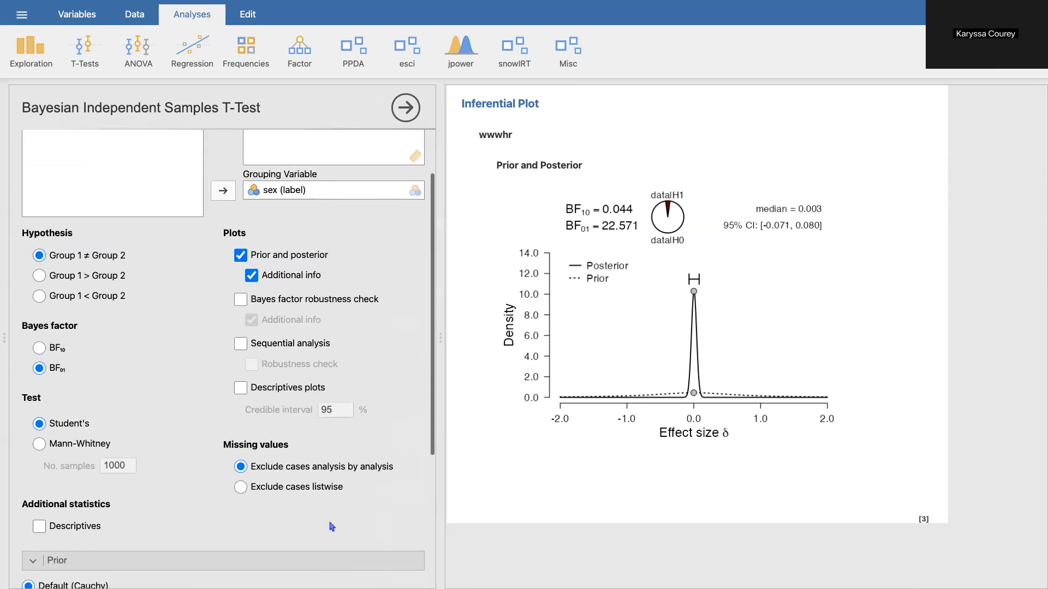
{"action": "scroll", "coordinate": [627, 353], "scroll_direction": "up", "scroll_amount": 1}
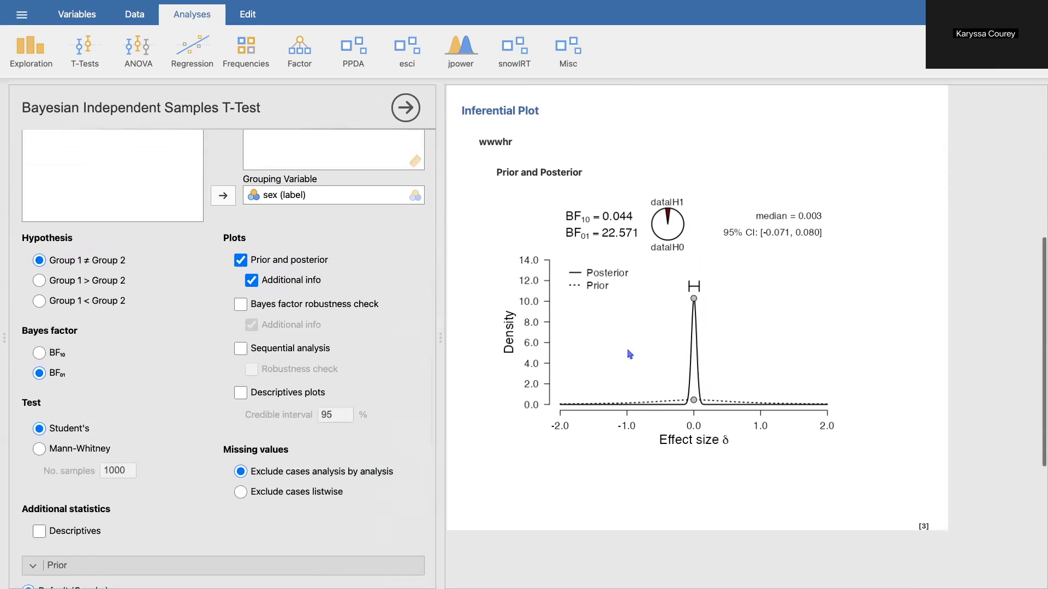
{"action": "left_click", "coordinate": [241, 305]}
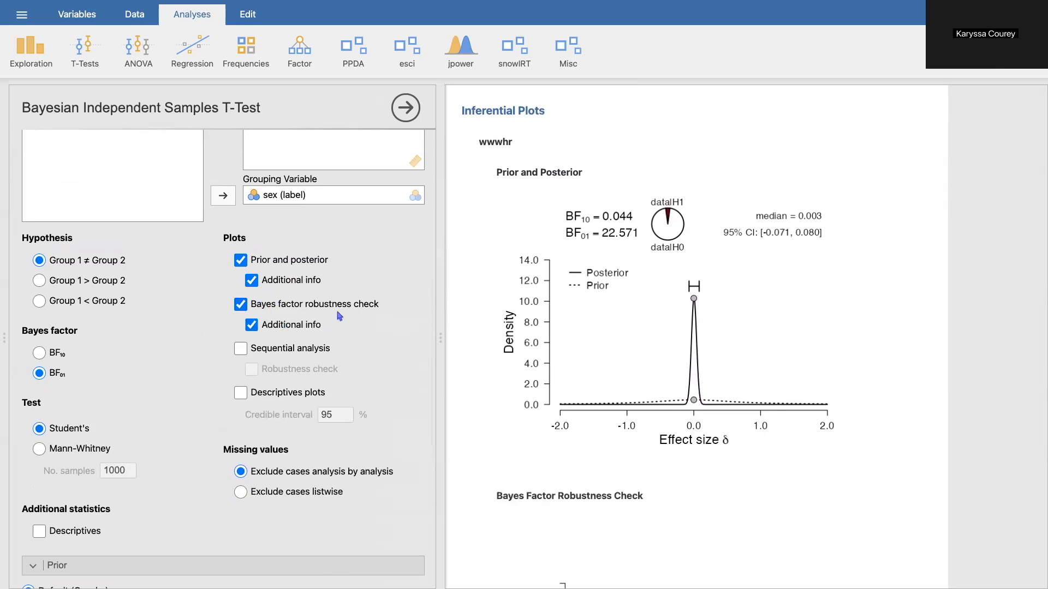
{"action": "scroll", "coordinate": [491, 382], "scroll_direction": "down", "scroll_amount": 5}
{"action": "scroll", "coordinate": [533, 435], "scroll_direction": "down", "scroll_amount": 1}
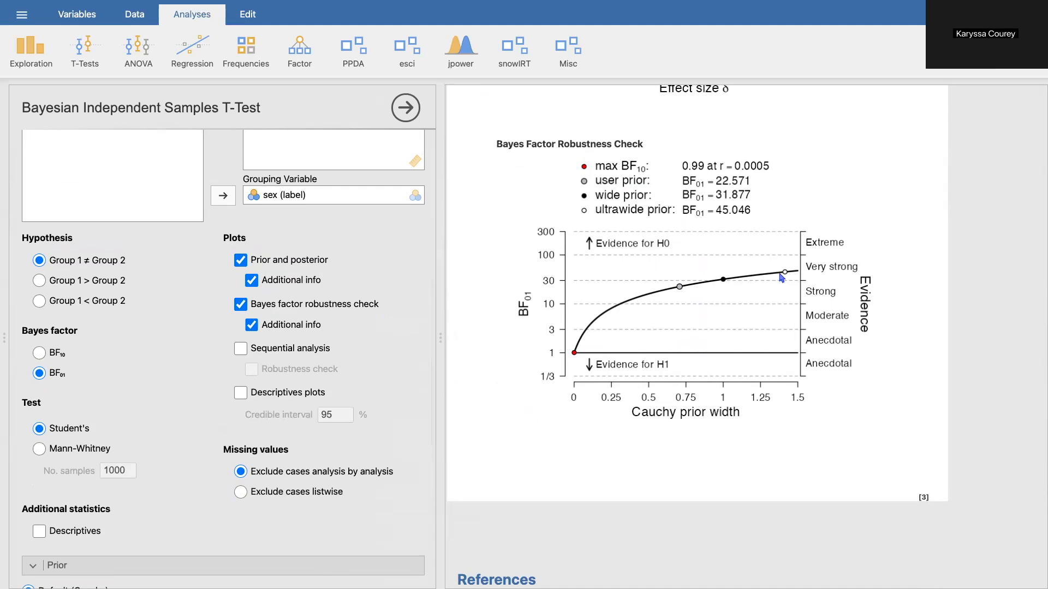
{"action": "scroll", "coordinate": [782, 278], "scroll_direction": "down", "scroll_amount": 2}
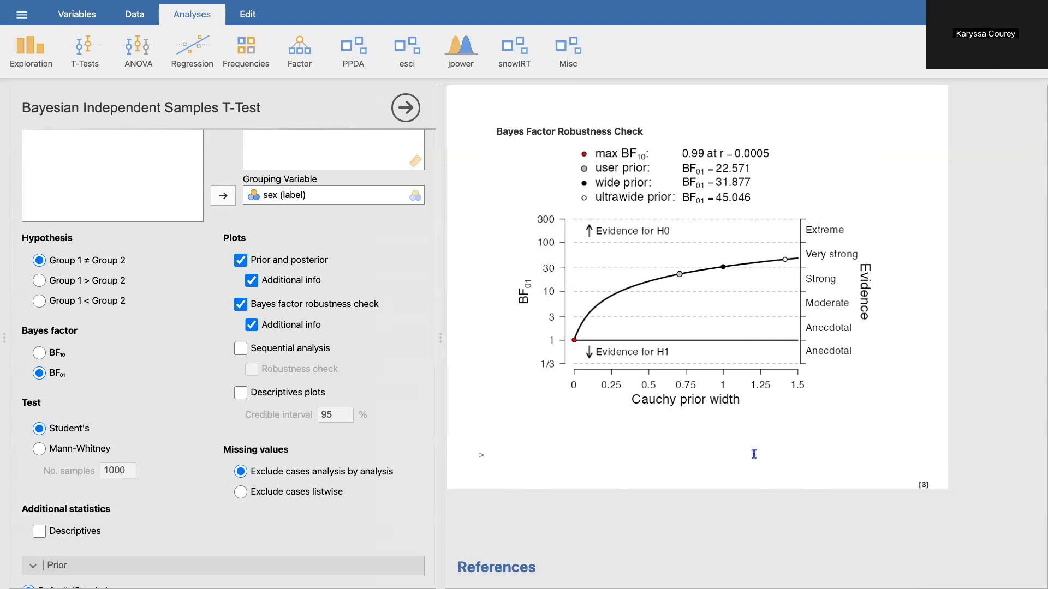
{"action": "scroll", "coordinate": [754, 454], "scroll_direction": "down", "scroll_amount": 1}
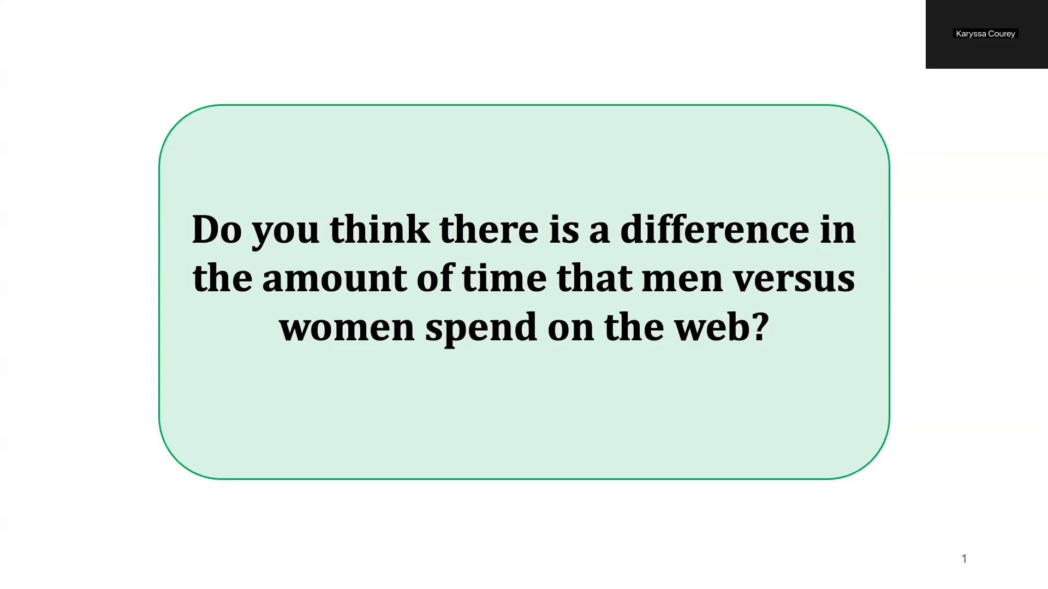
- Switch to the presentation slide with the estimation example on time men and women spend online
{"action": "key", "text": "Right"}
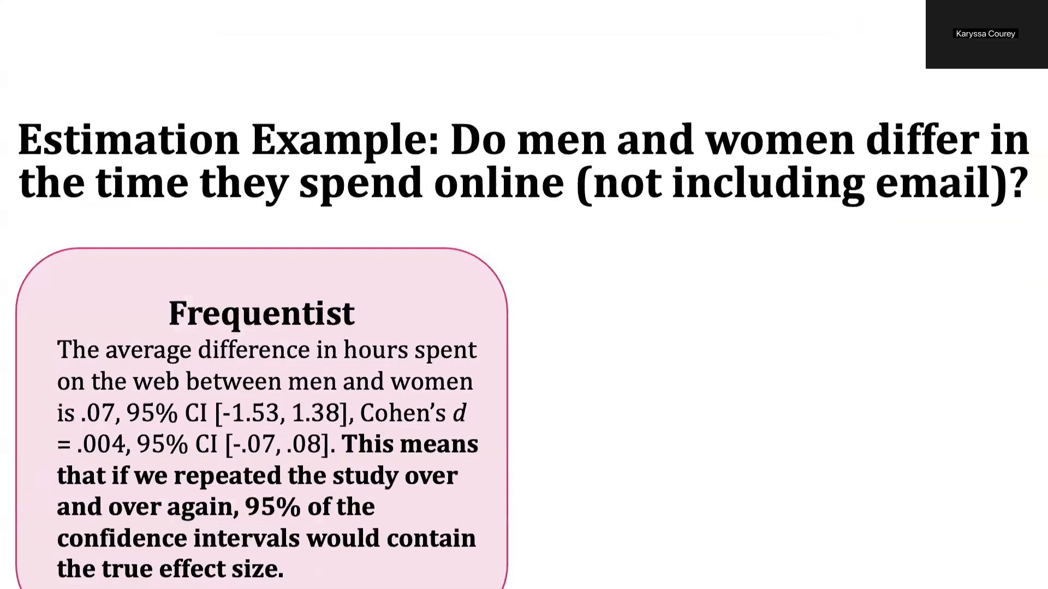